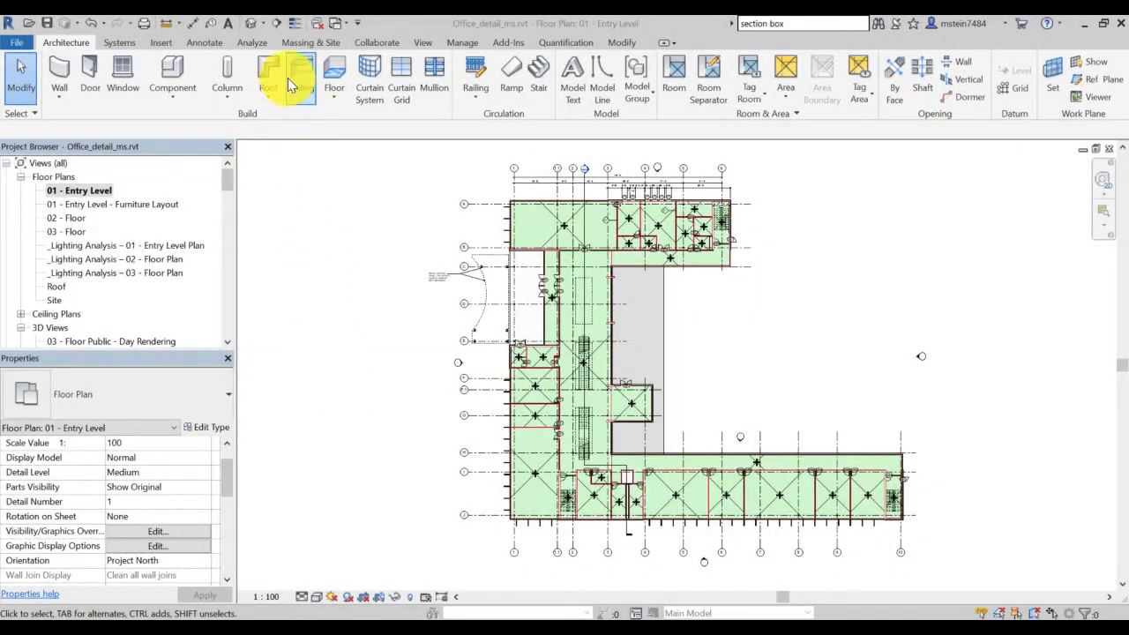
From the 3D view, open Analyze > Location and accept the San Francisco project location.
{"action": "left_click", "coordinate": [267, 23]}
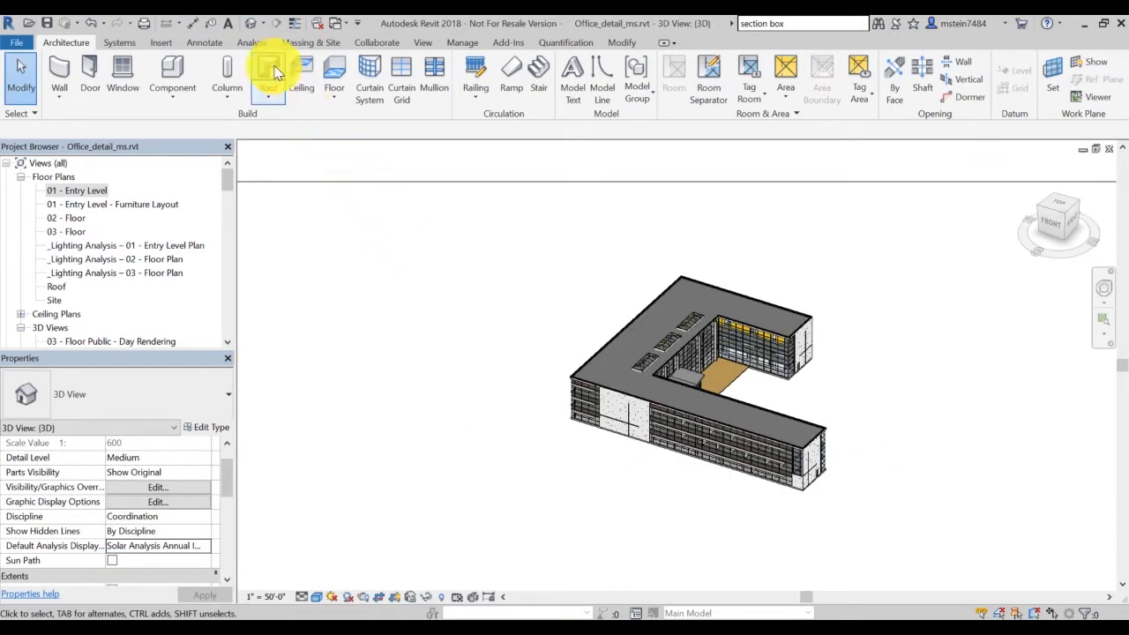
{"action": "left_click", "coordinate": [256, 41]}
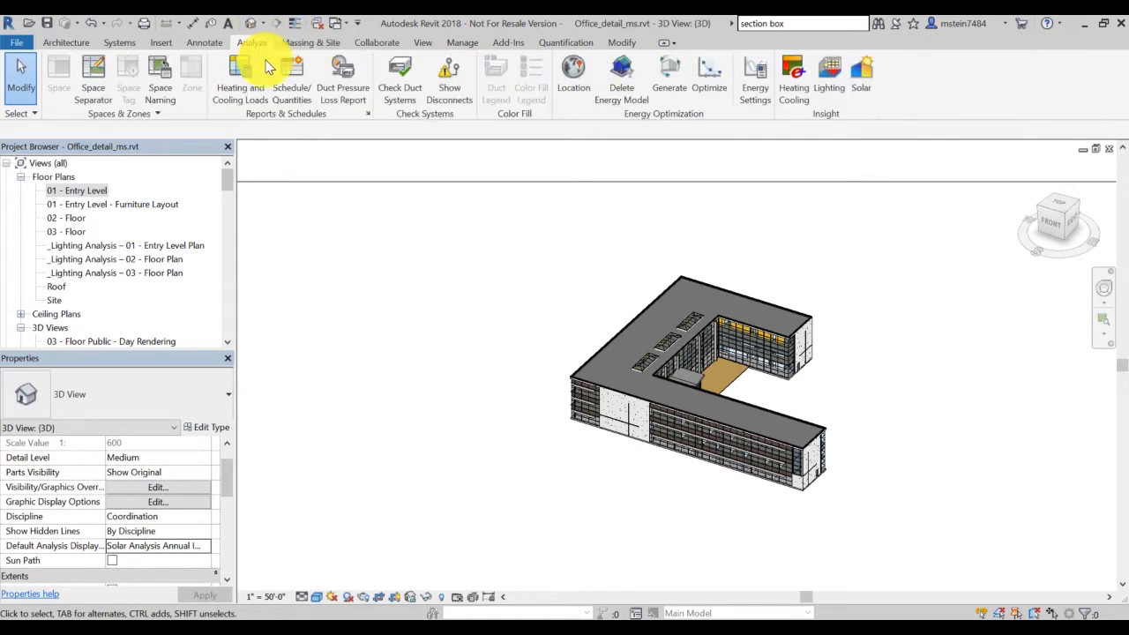
{"action": "left_click", "coordinate": [569, 74]}
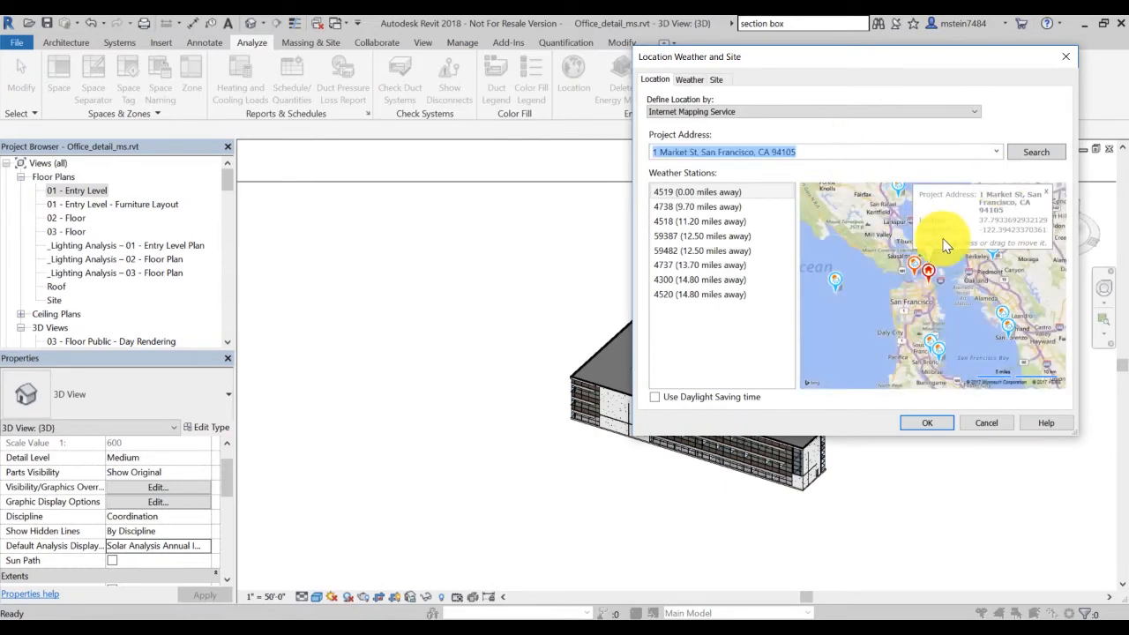
{"action": "left_click", "coordinate": [927, 422]}
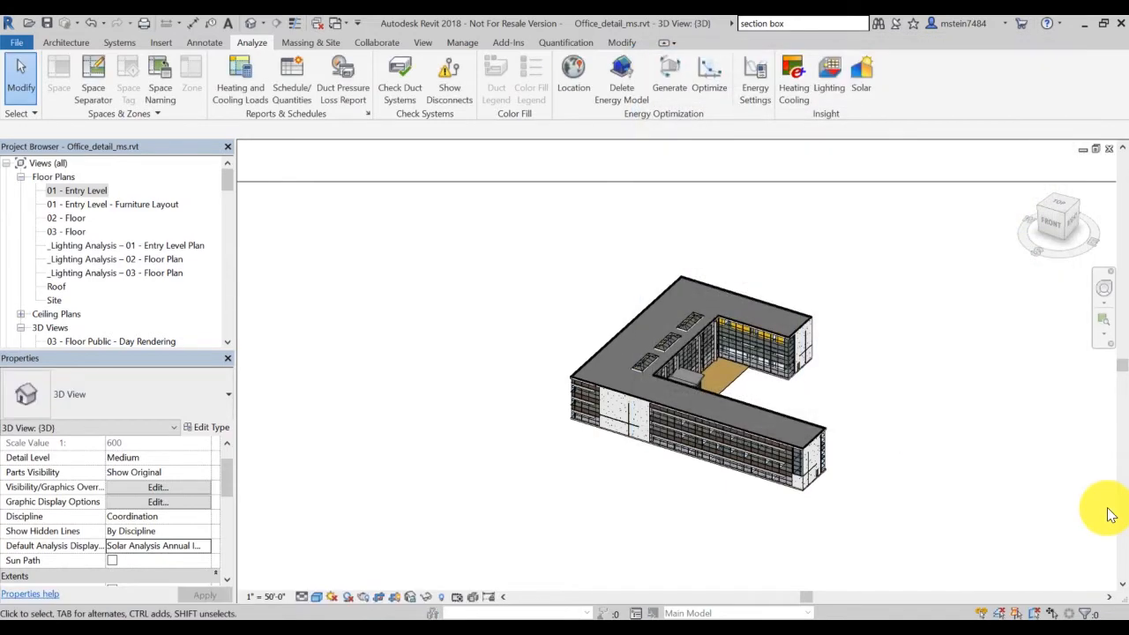
Start a Solar study, keeping 'Solar Energy - Annual PV' and choosing 'All Roof Exterior Surfaces'.
{"action": "left_click", "coordinate": [869, 77]}
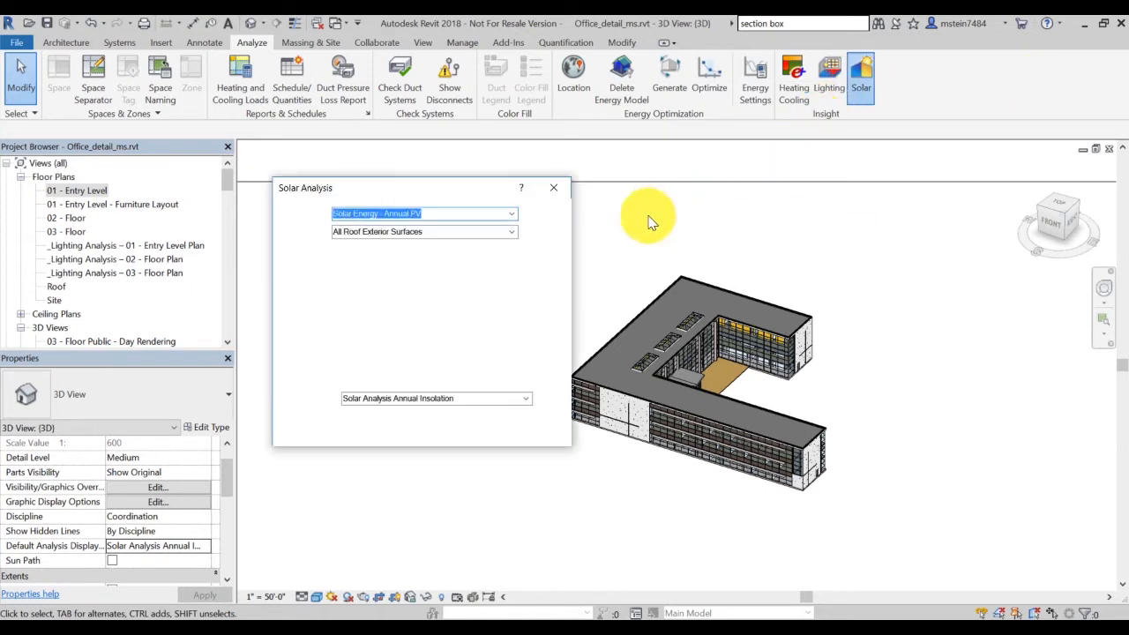
{"action": "left_click", "coordinate": [511, 214]}
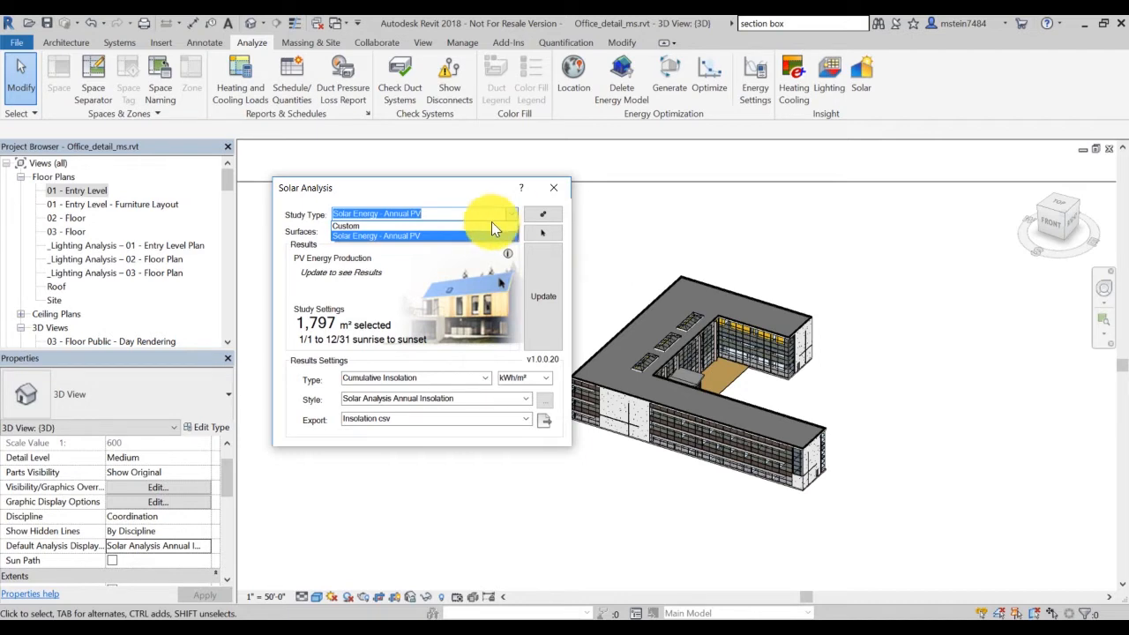
{"action": "left_click", "coordinate": [569, 279]}
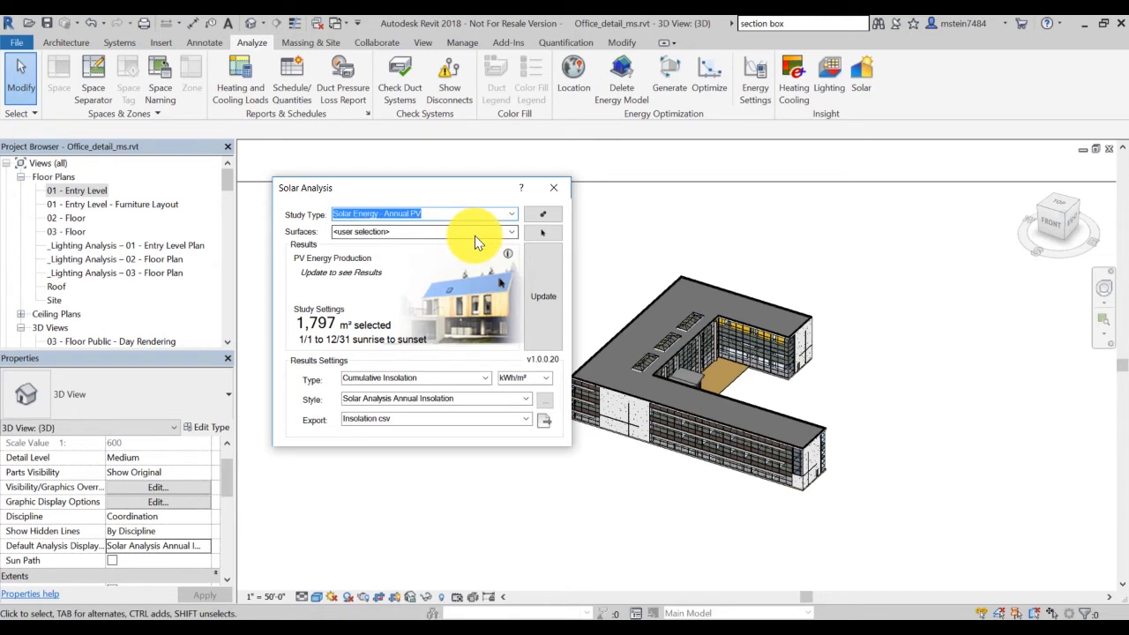
{"action": "left_click", "coordinate": [510, 231]}
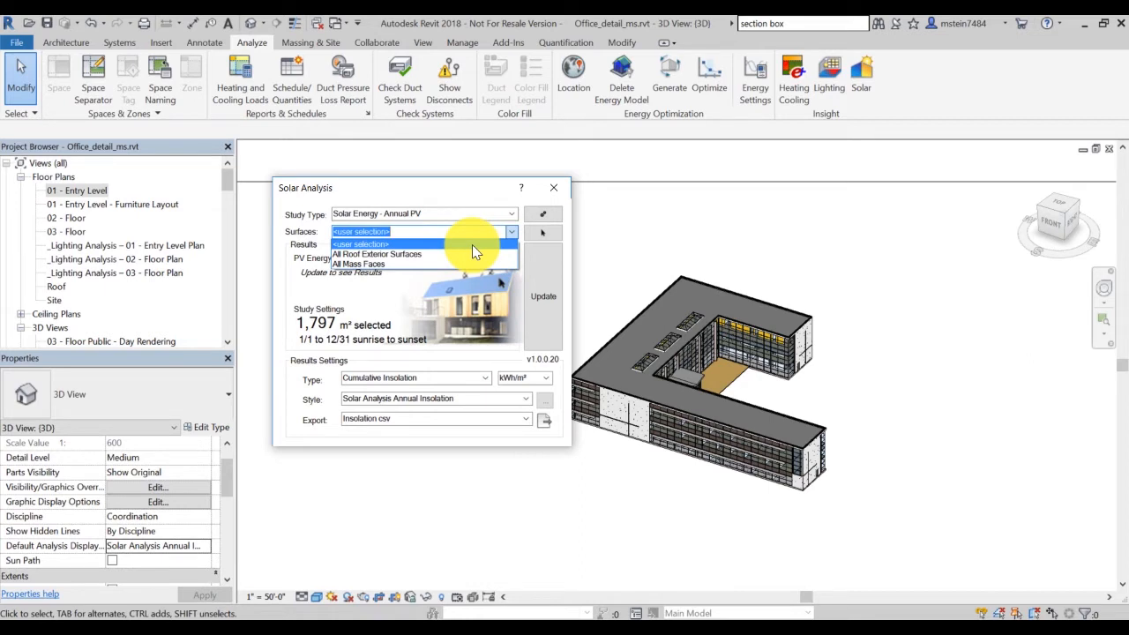
{"action": "left_click", "coordinate": [472, 253]}
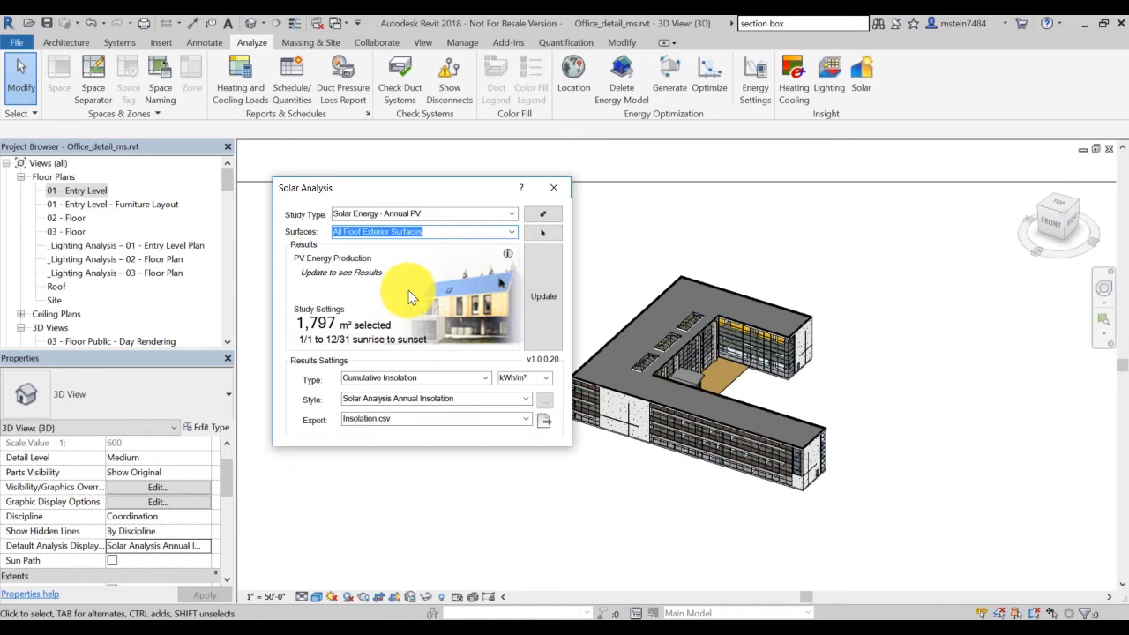
Review the PV study settings (San Francisco weather, $0.15/kWh) and close them.
{"action": "left_click", "coordinate": [544, 213]}
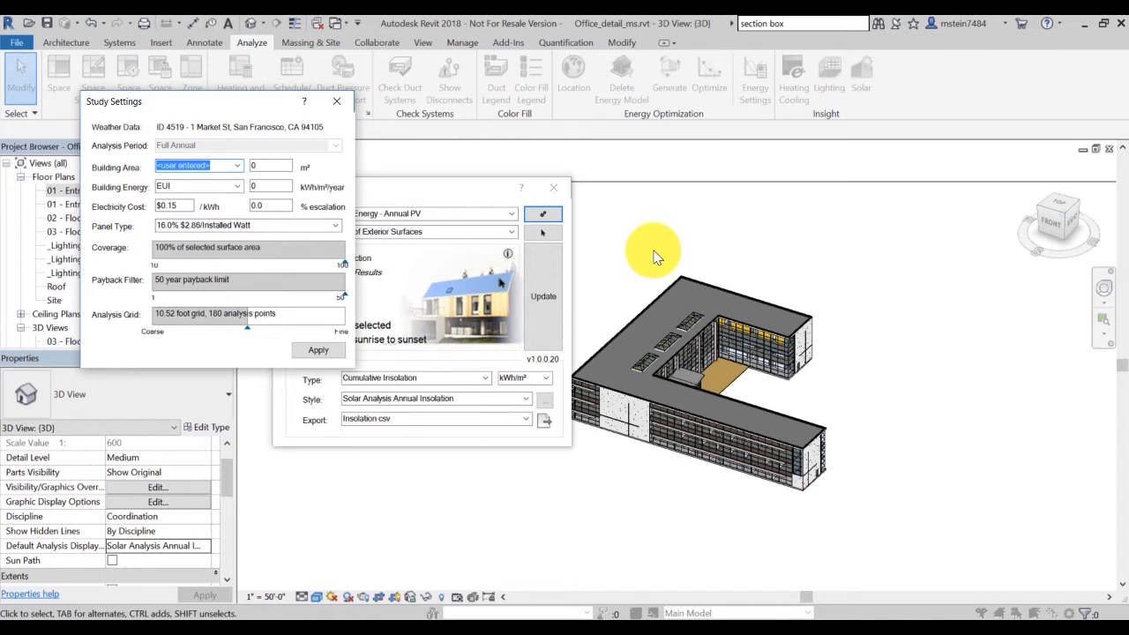
{"action": "left_click", "coordinate": [336, 101]}
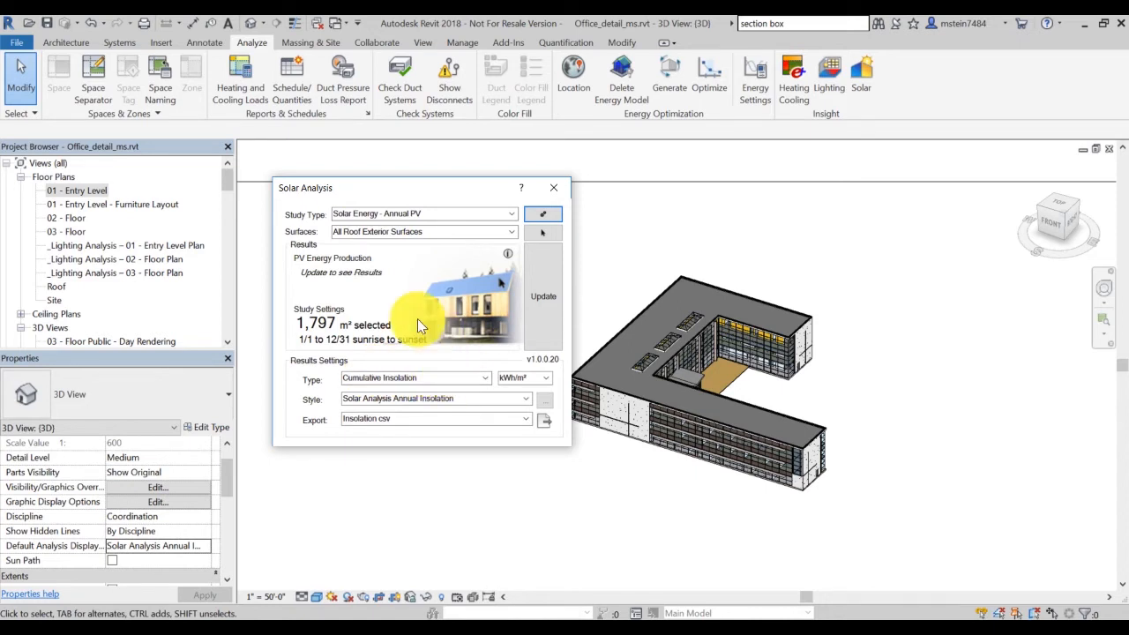
{"action": "left_click", "coordinate": [333, 597]}
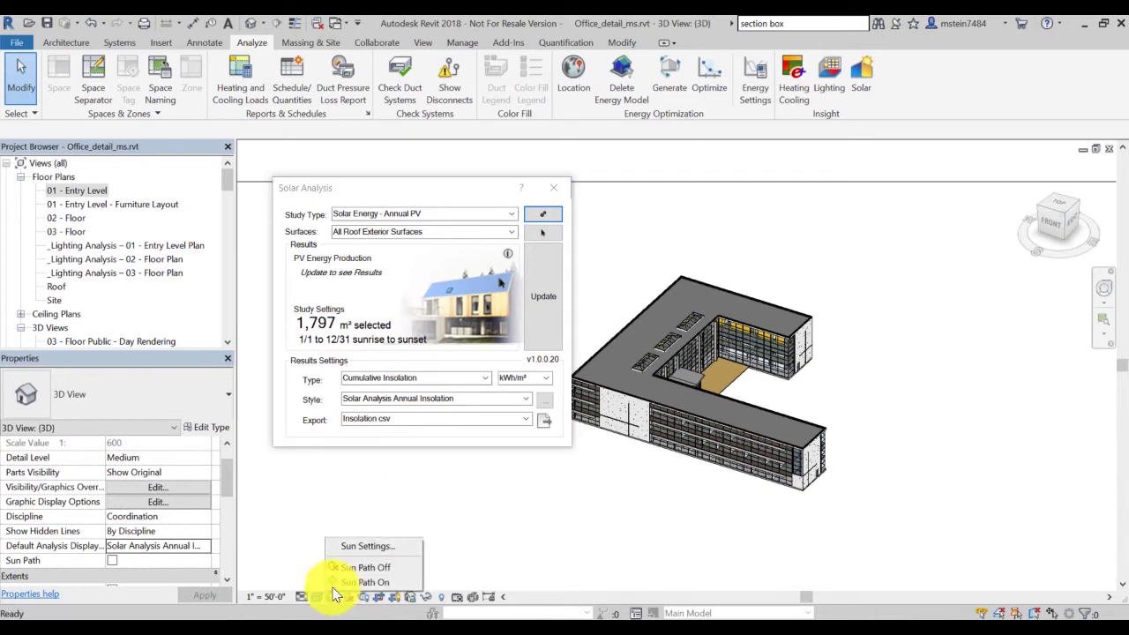
{"action": "left_click", "coordinate": [362, 540]}
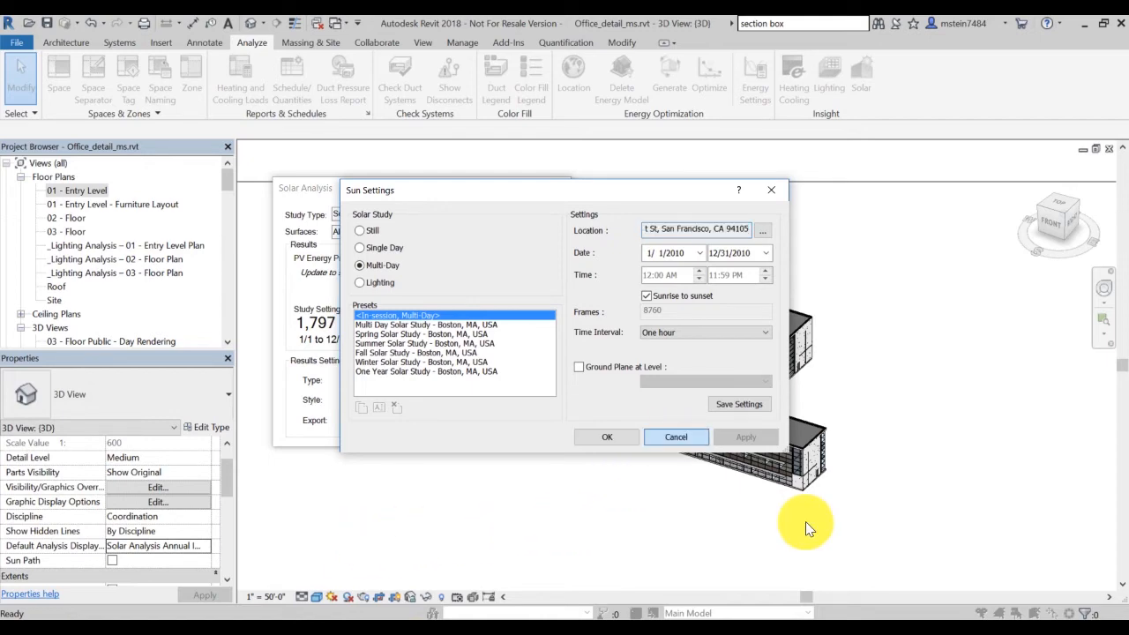
{"action": "key", "text": "Escape"}
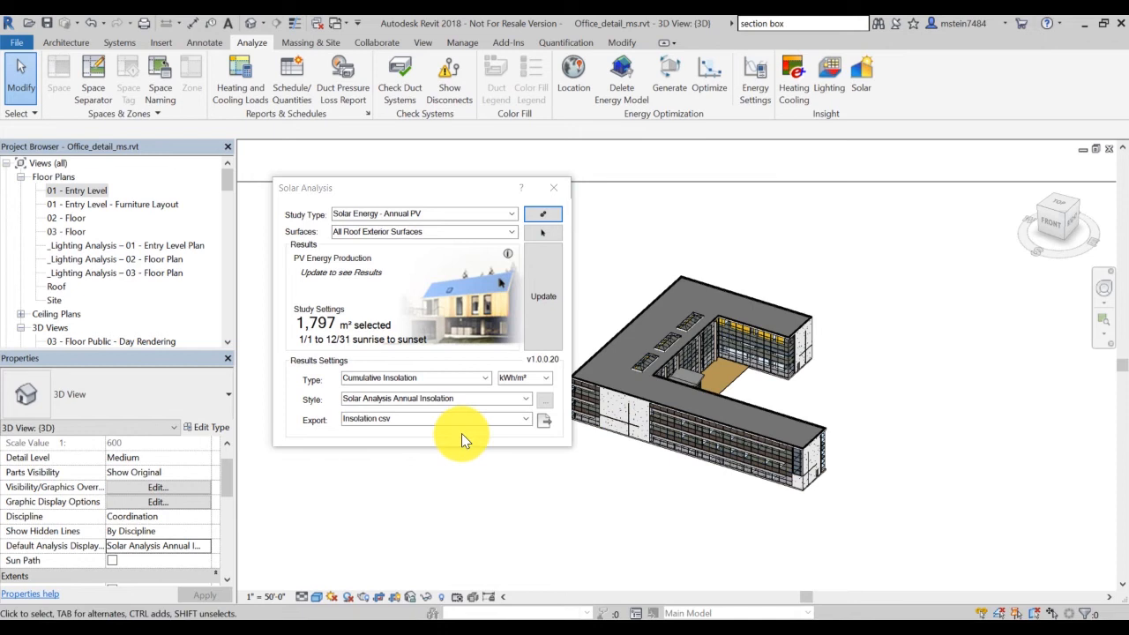
{"action": "left_click", "coordinate": [484, 378]}
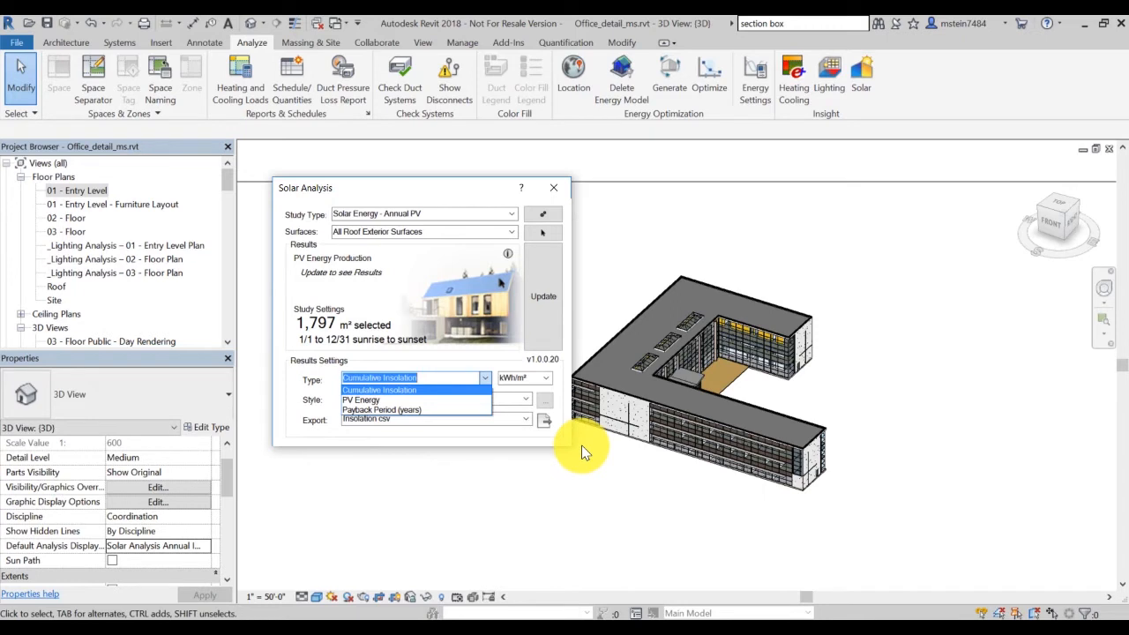
{"action": "left_click", "coordinate": [582, 452]}
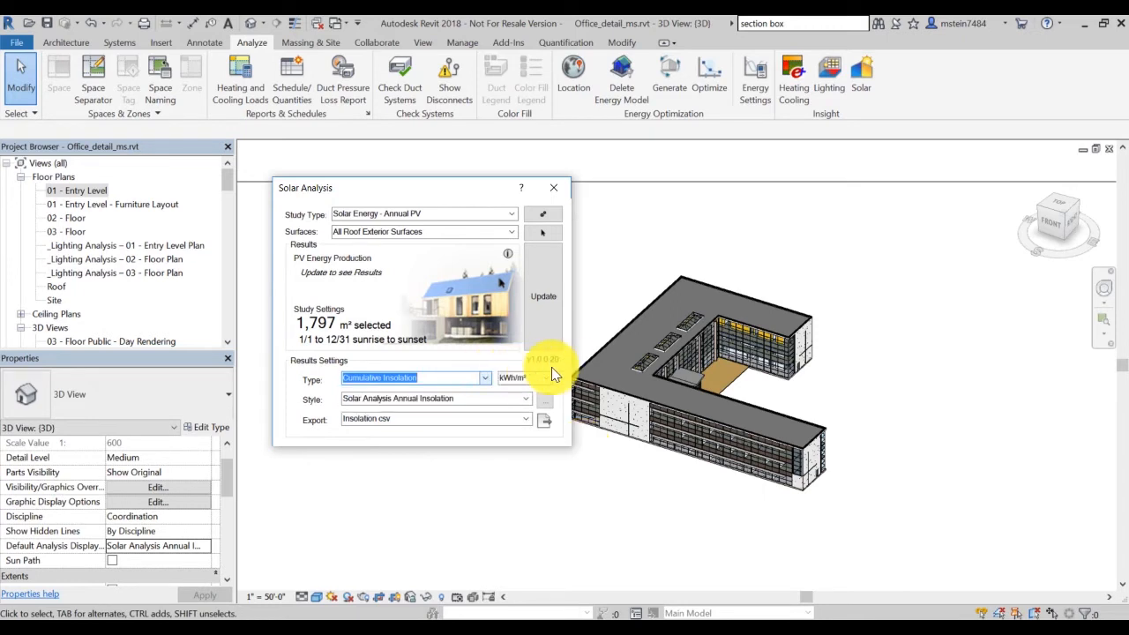
{"action": "key", "text": "Tab"}
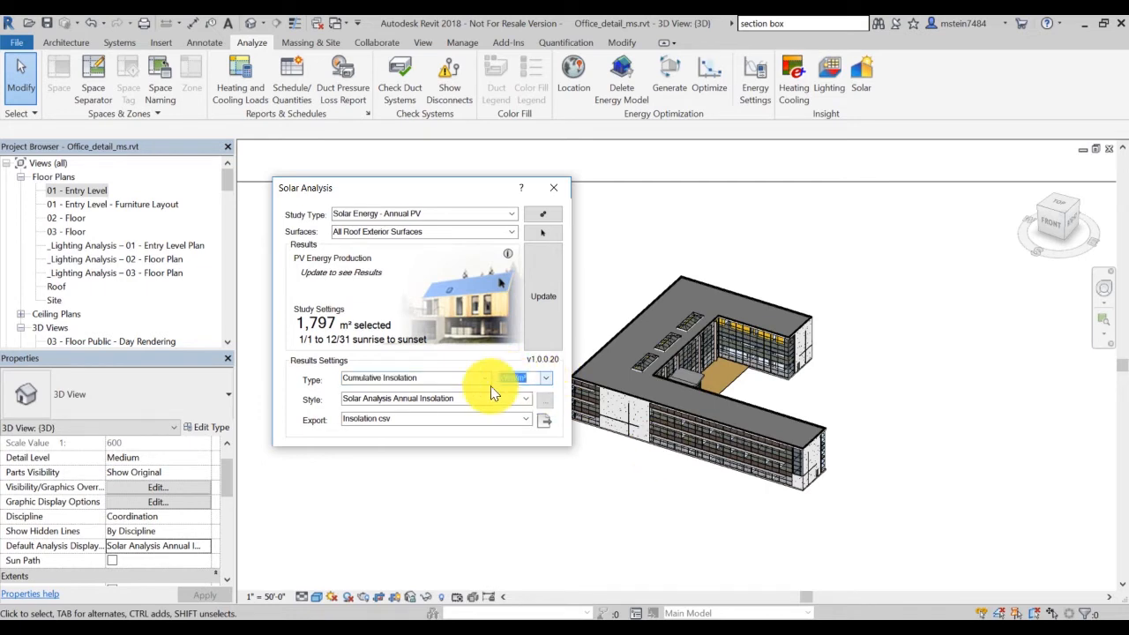
{"action": "left_click", "coordinate": [526, 399]}
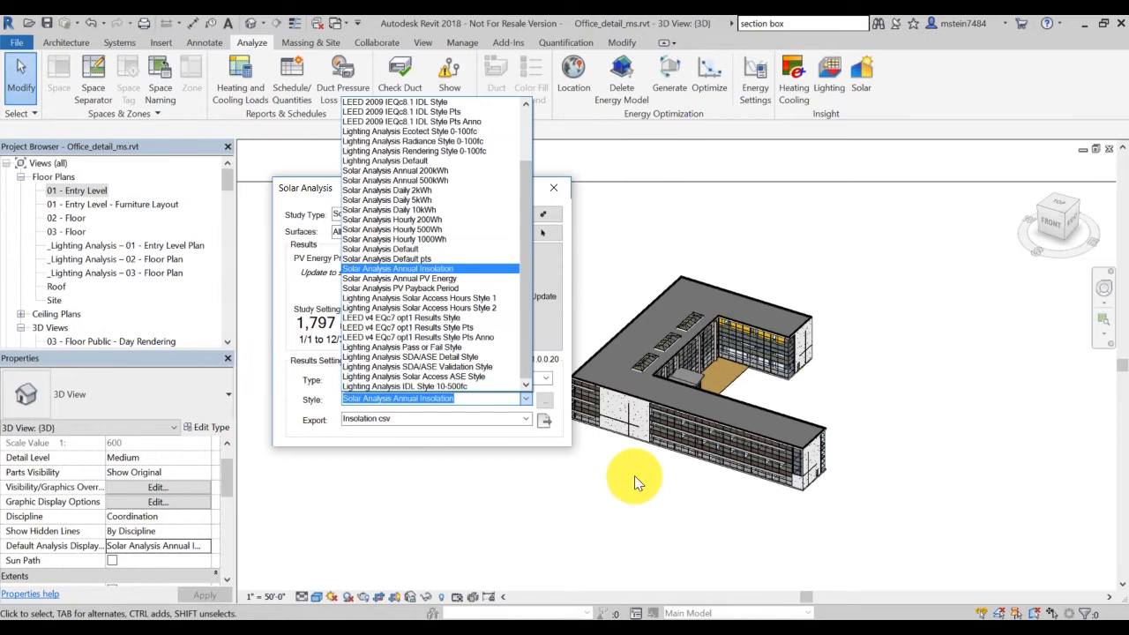
{"action": "left_click", "coordinate": [634, 475]}
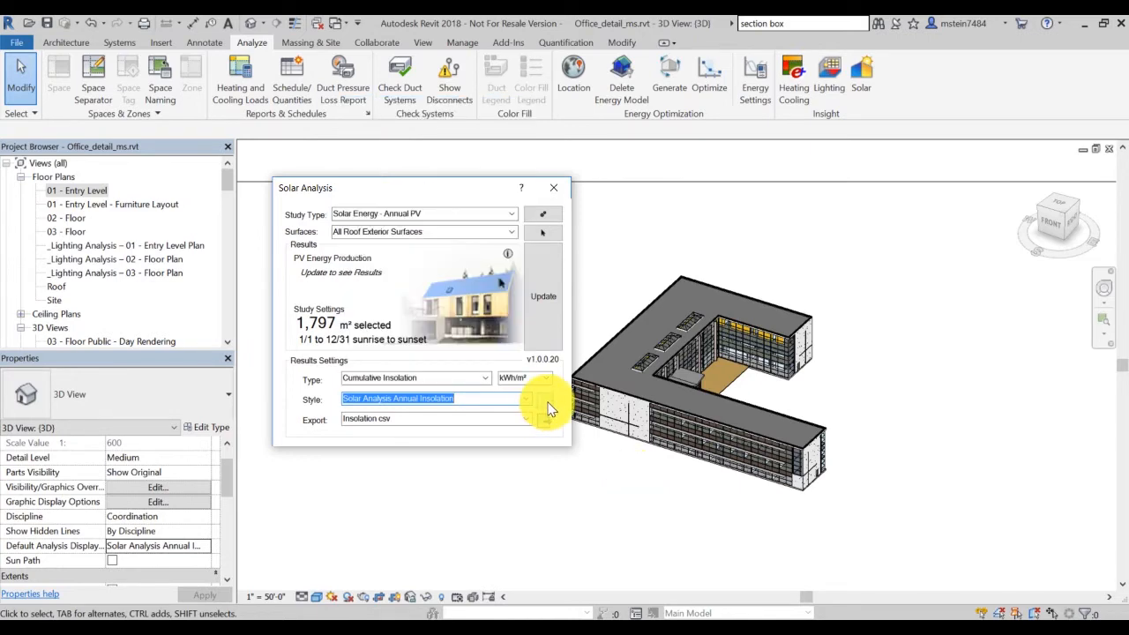
{"action": "left_click", "coordinate": [548, 408]}
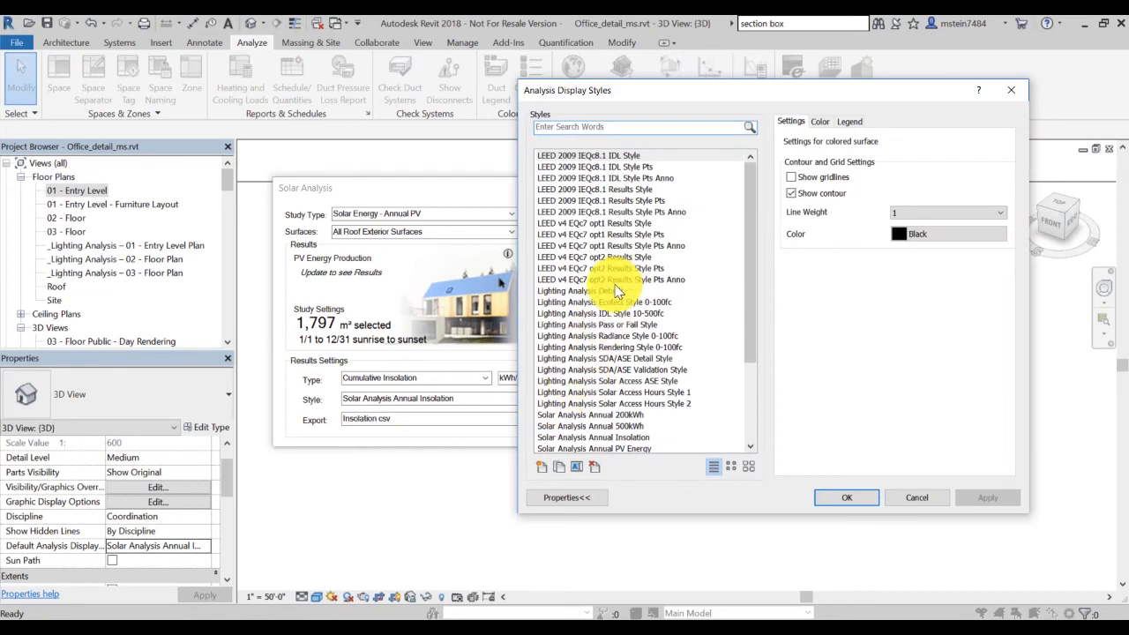
{"action": "left_click", "coordinate": [581, 291]}
{"action": "left_click", "coordinate": [819, 121]}
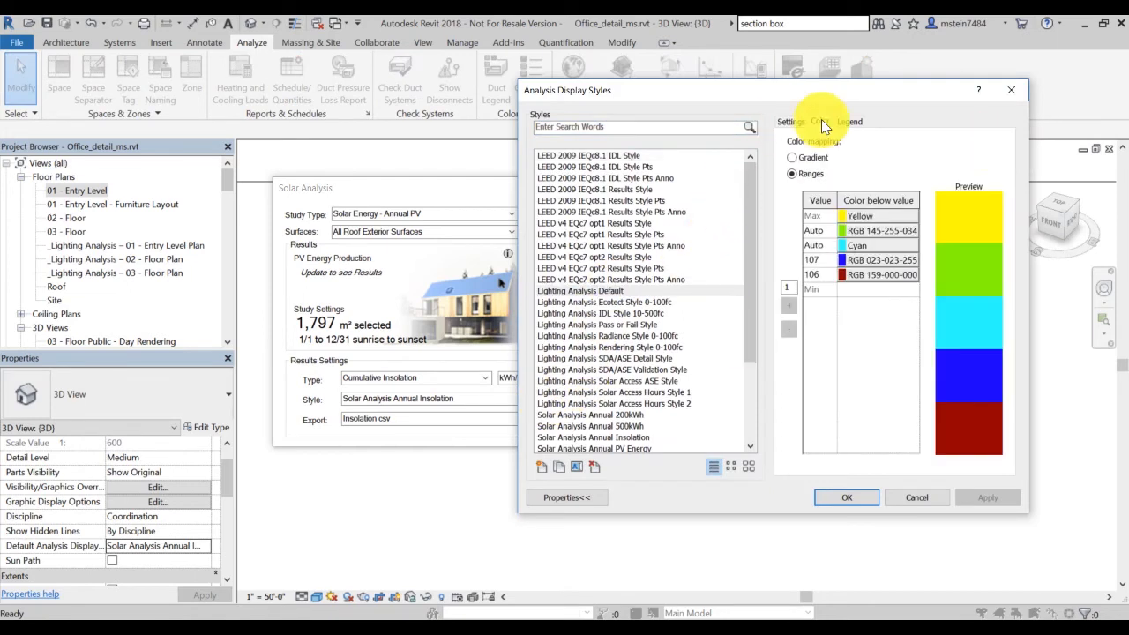
{"action": "left_click", "coordinate": [909, 498]}
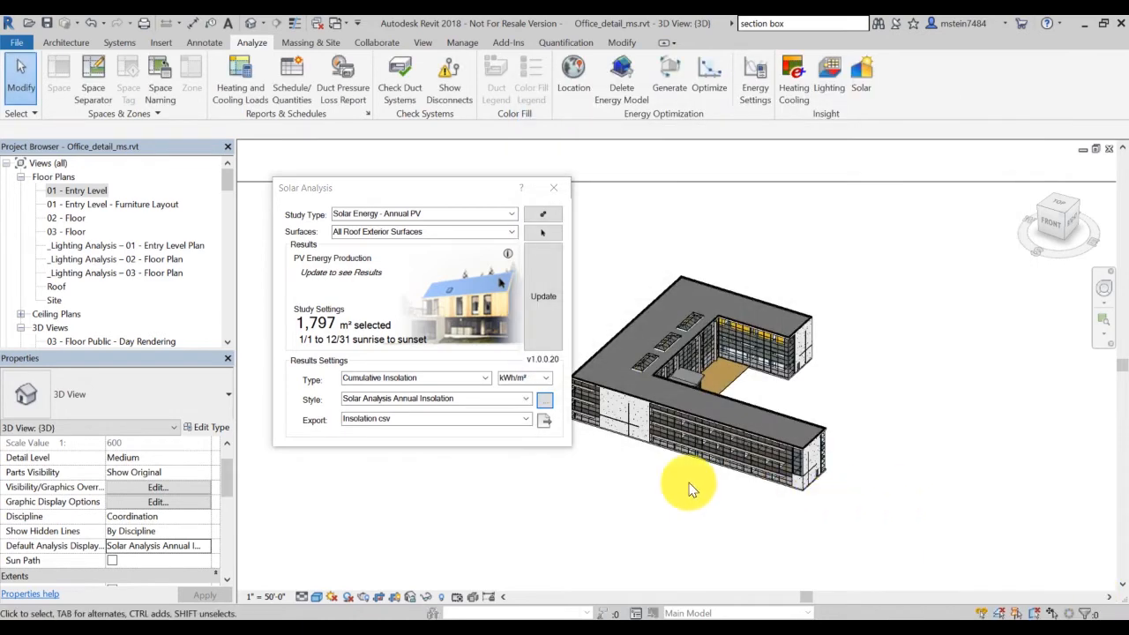
{"action": "left_click", "coordinate": [528, 424]}
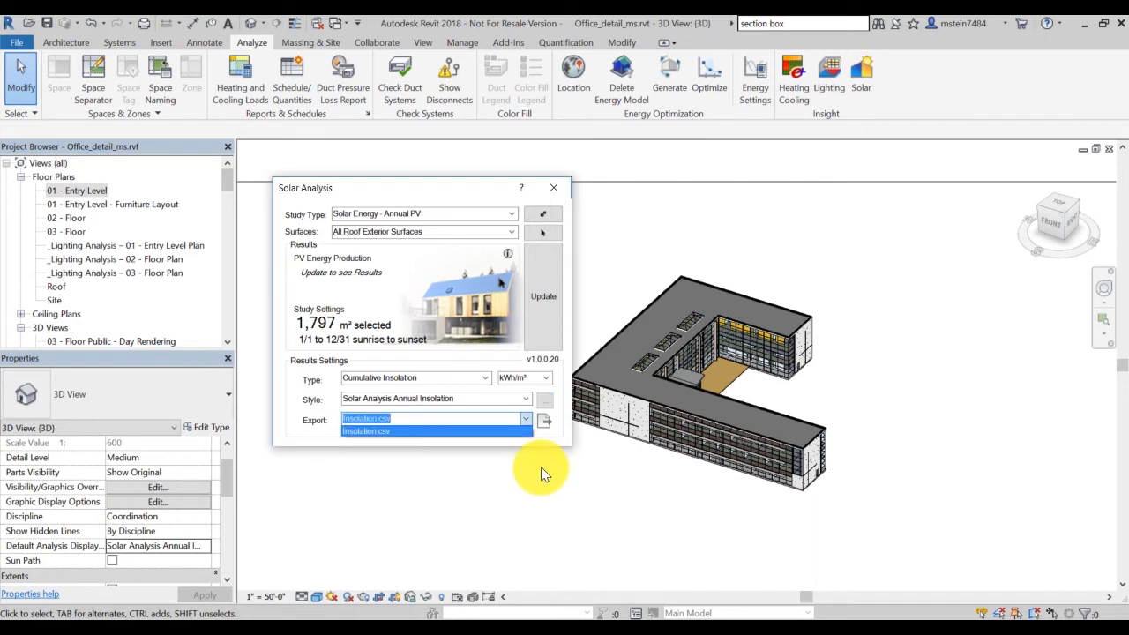
Update the solar analysis to colour the roofs by insolation, then review the export file choices.
{"action": "left_click", "coordinate": [542, 293]}
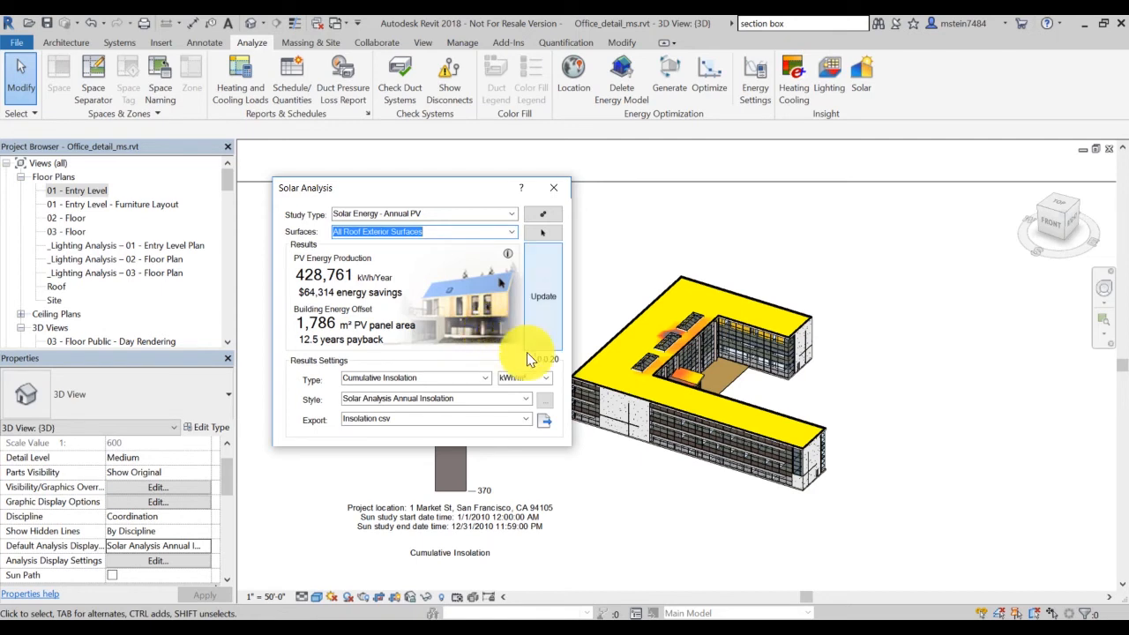
{"action": "left_click", "coordinate": [526, 422]}
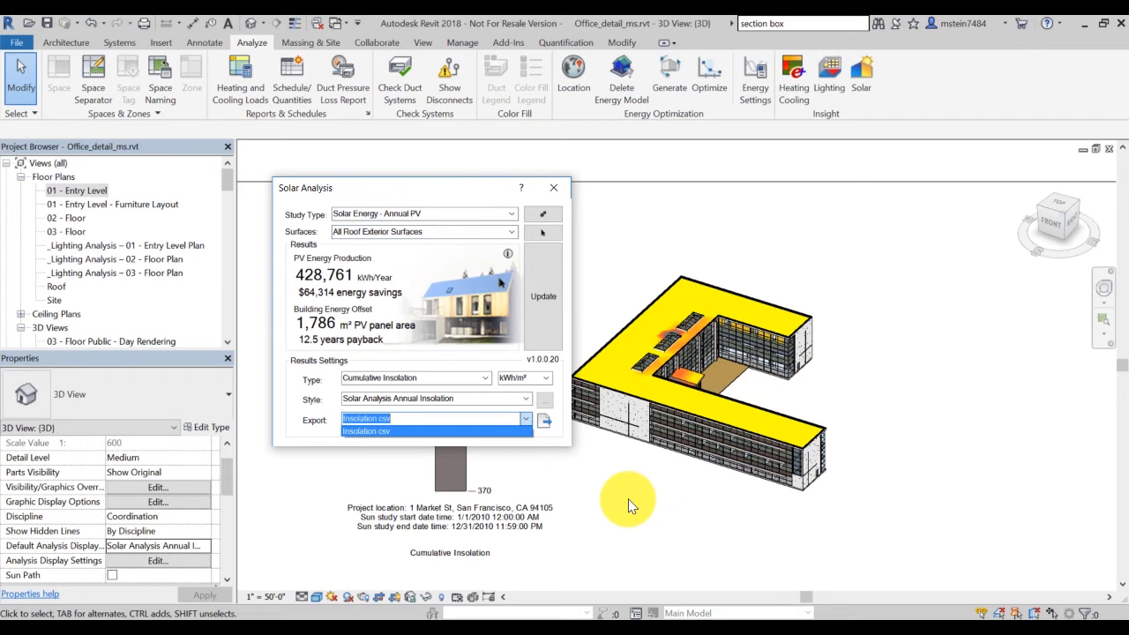
{"action": "left_click", "coordinate": [632, 505]}
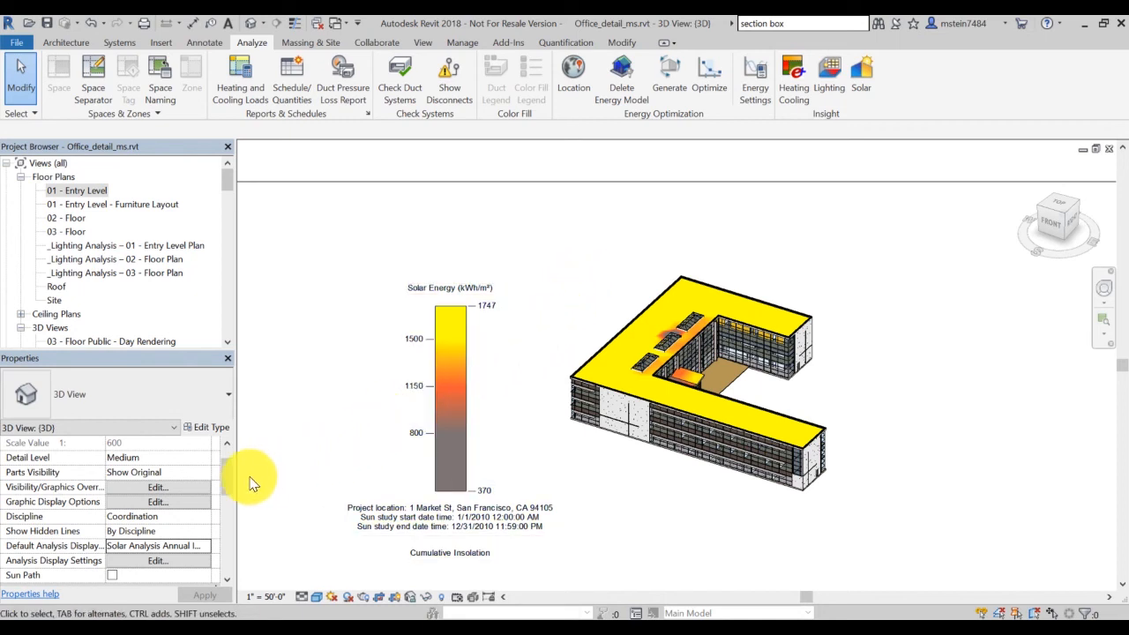
{"action": "scroll", "coordinate": [227, 484], "scroll_direction": "down", "scroll_amount": 2}
{"action": "scroll", "coordinate": [228, 483], "scroll_direction": "down", "scroll_amount": 1}
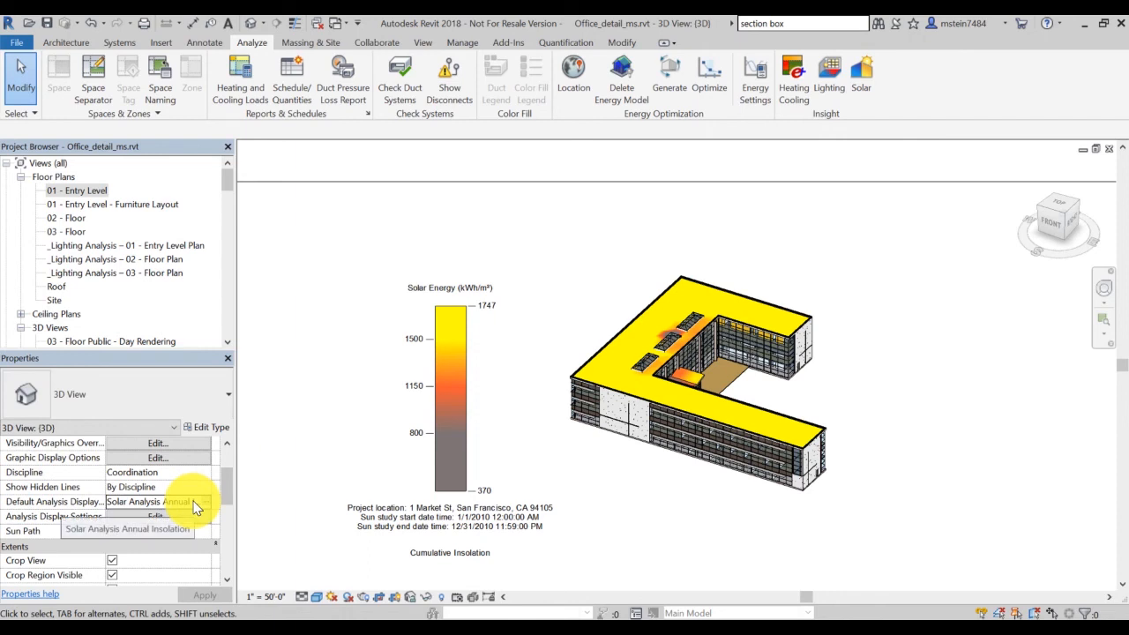
Set the view's default analysis display style to 'Solar Analysis Annual PV Energy' and open Analysis Display Settings.
{"action": "left_click", "coordinate": [201, 501]}
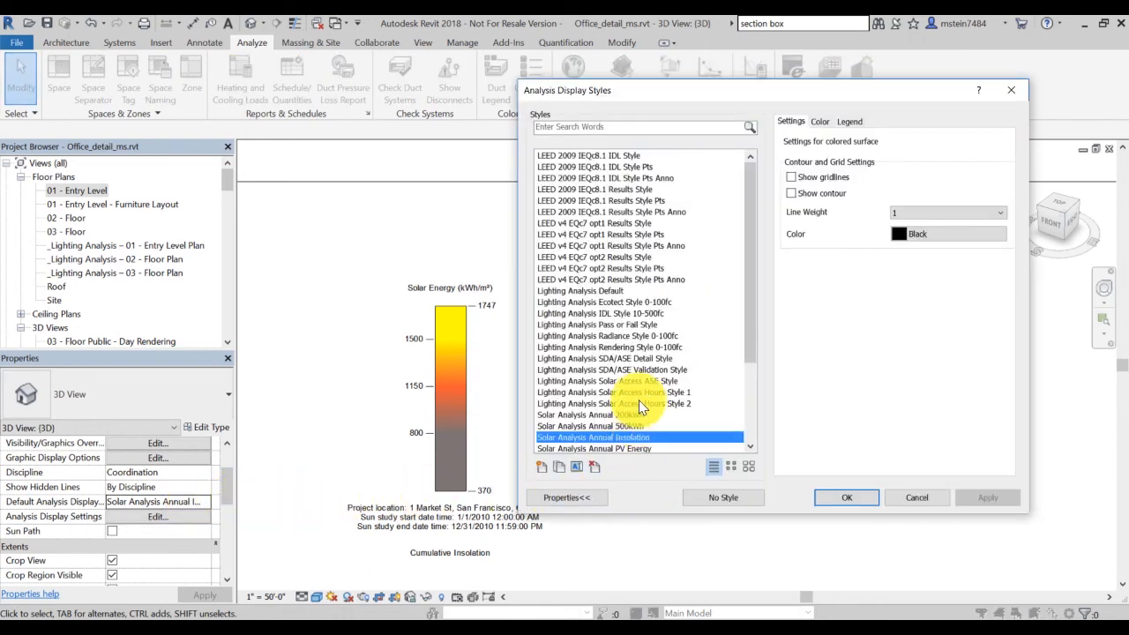
{"action": "left_click", "coordinate": [617, 448]}
{"action": "scroll", "coordinate": [635, 449], "scroll_direction": "down", "scroll_amount": 1}
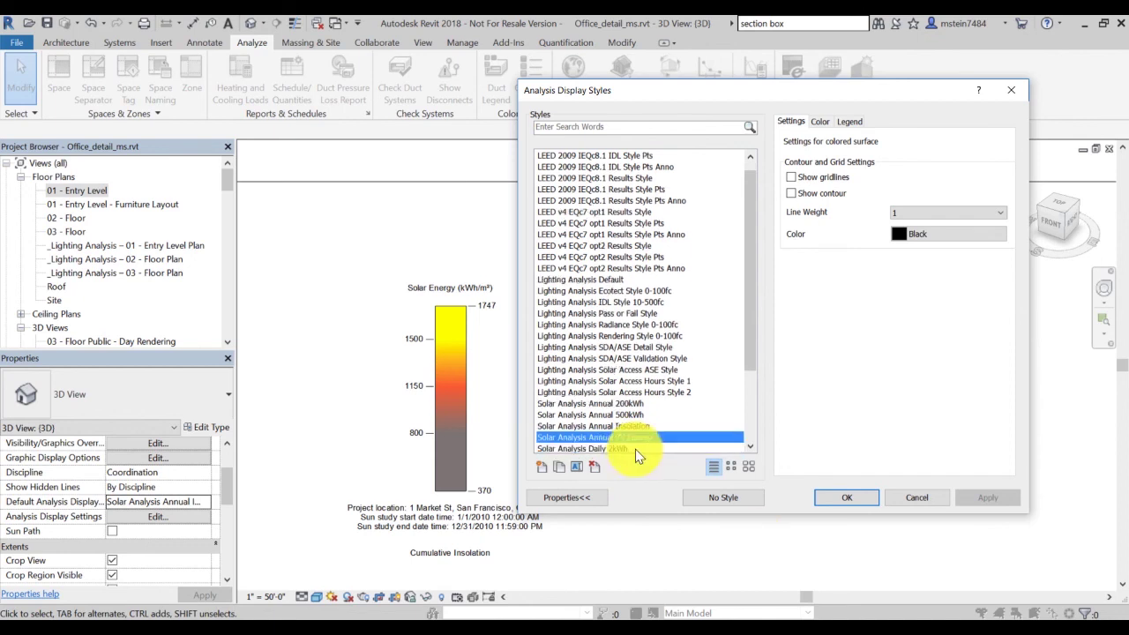
{"action": "left_click", "coordinate": [852, 498]}
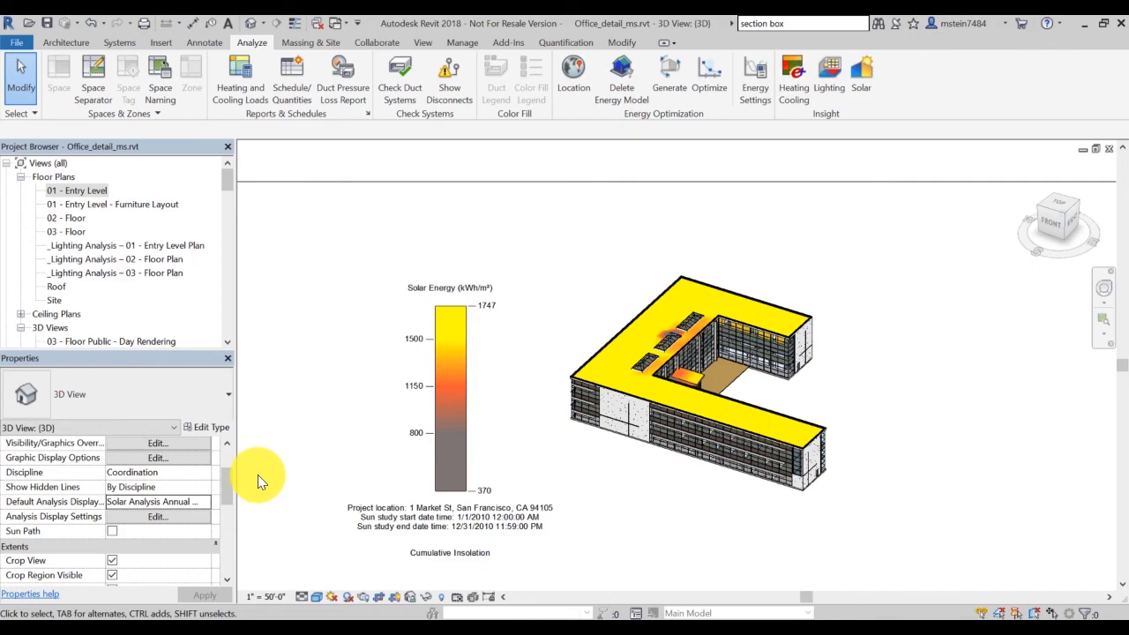
{"action": "left_click", "coordinate": [157, 516]}
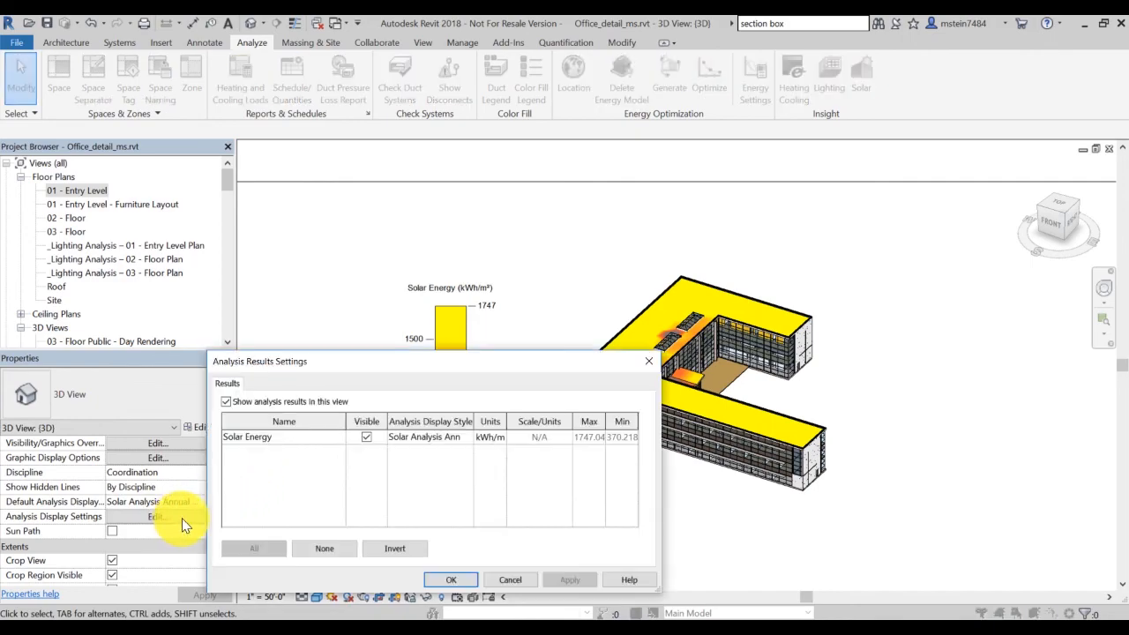